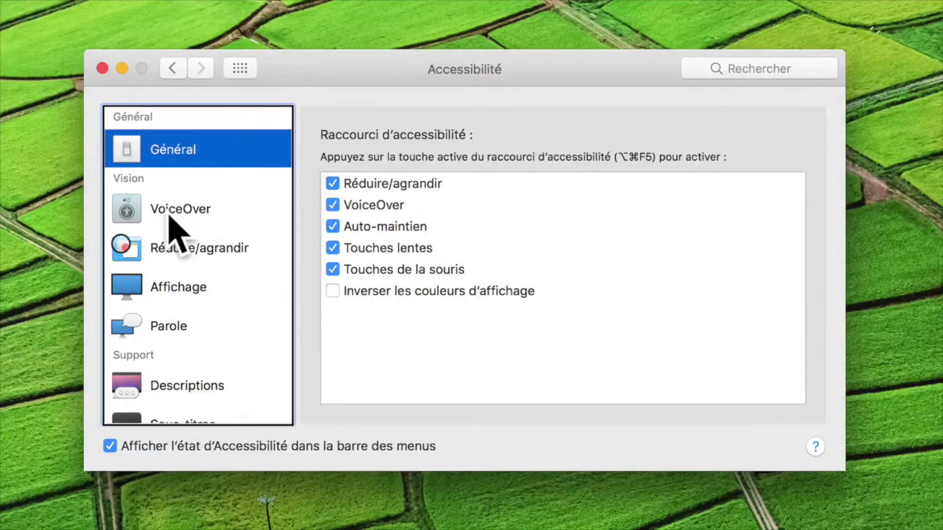
Step: Open the Parole (speech) settings in the Accessibility preferences
left_click(177, 232)
key("Down")
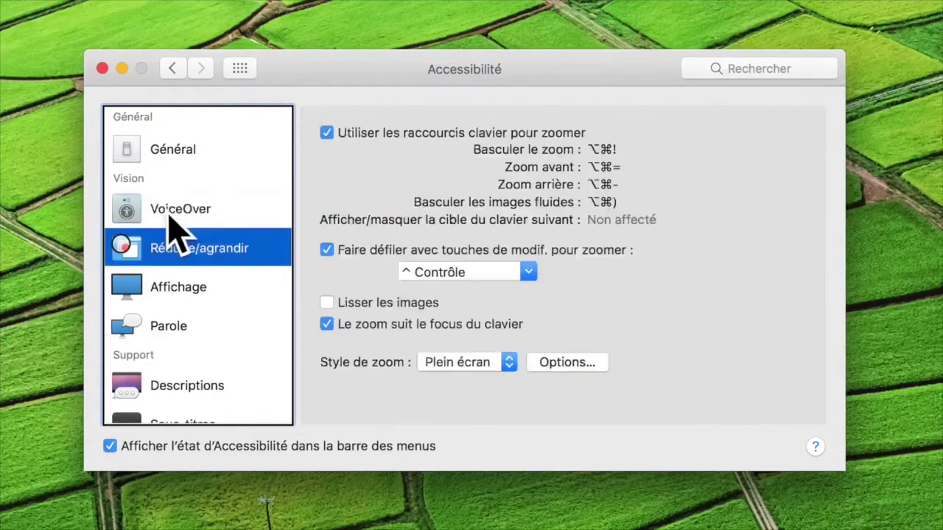
key("Down")
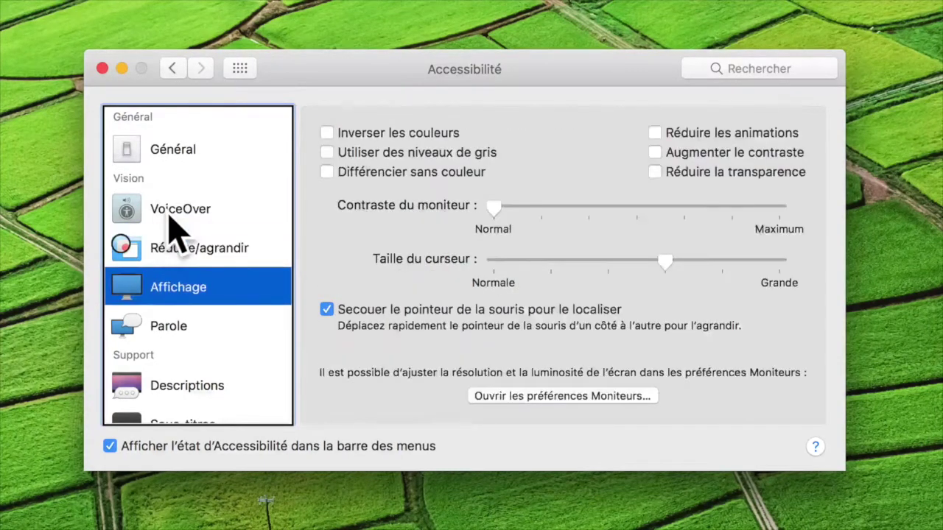
key("Down")
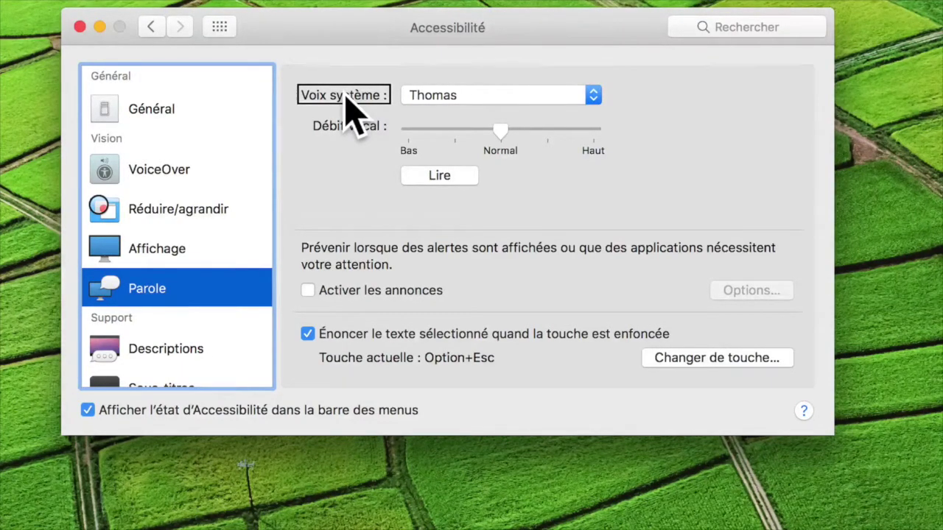
Step: Choose Thomas as the system voice and play a sample of it at the set speaking rate
key("Tab")
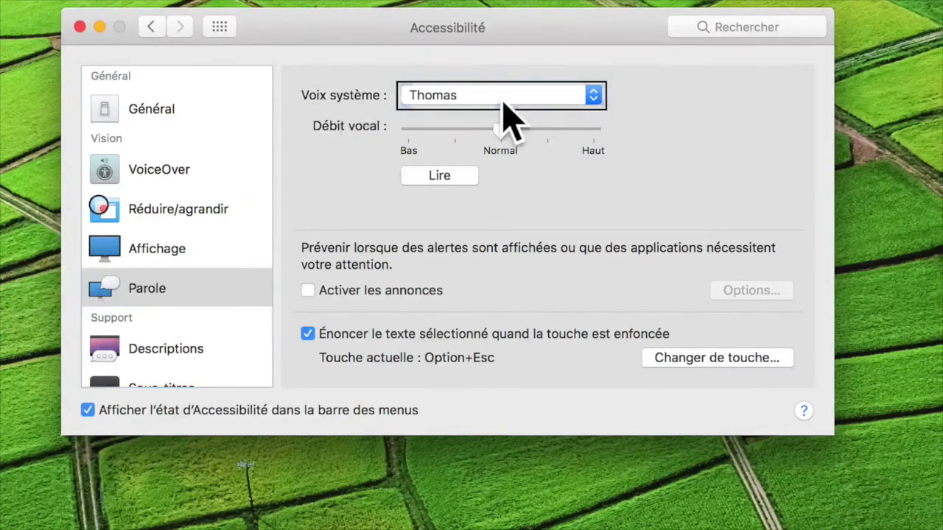
left_click(503, 103)
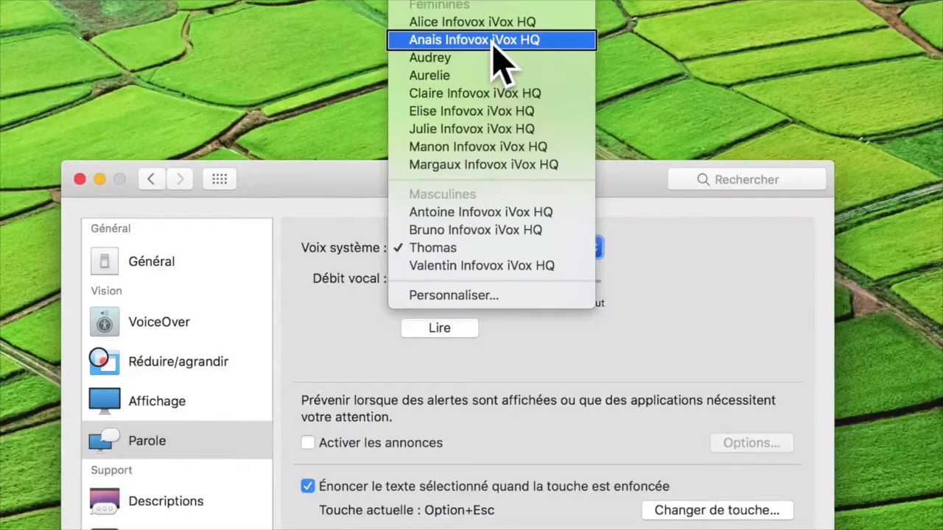
left_click(503, 249)
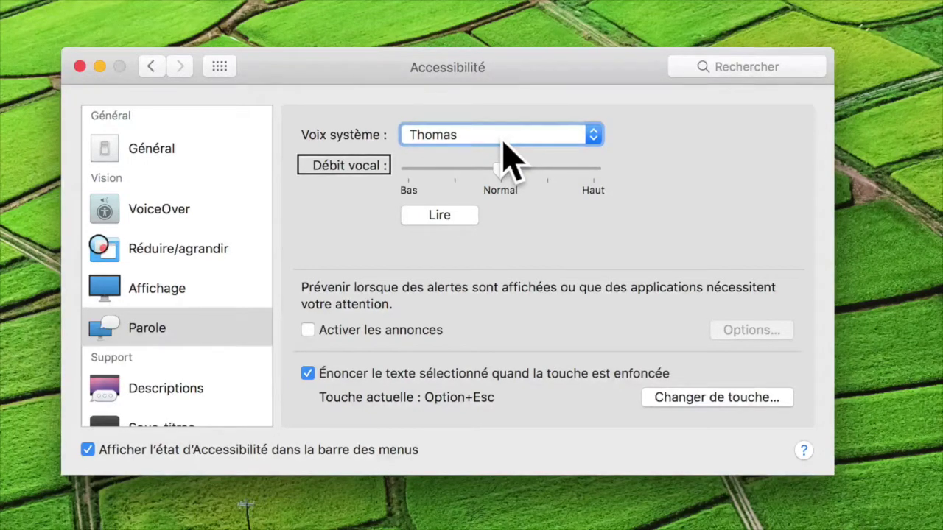
left_click(441, 221)
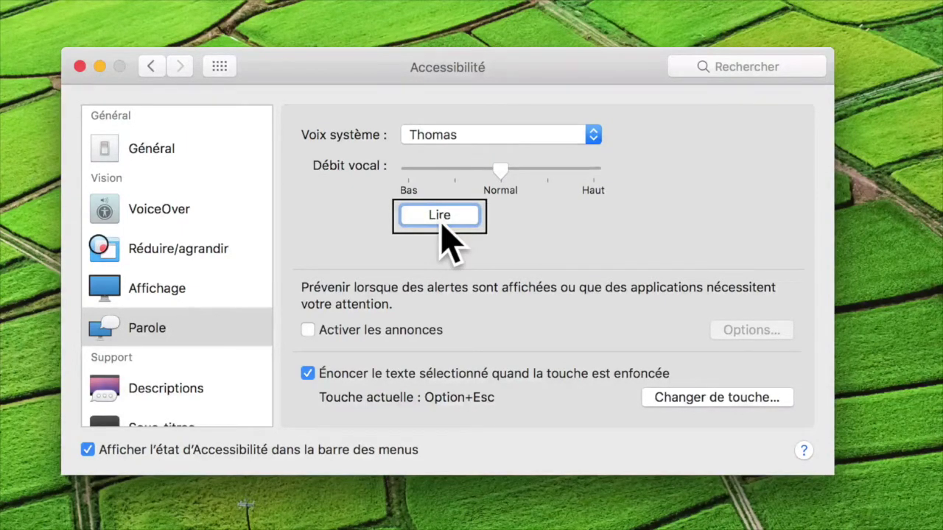
left_click(442, 223)
Step: Turn on Activer les annonces for alerts and open the announcement options
key("ctrl+alt+Right")
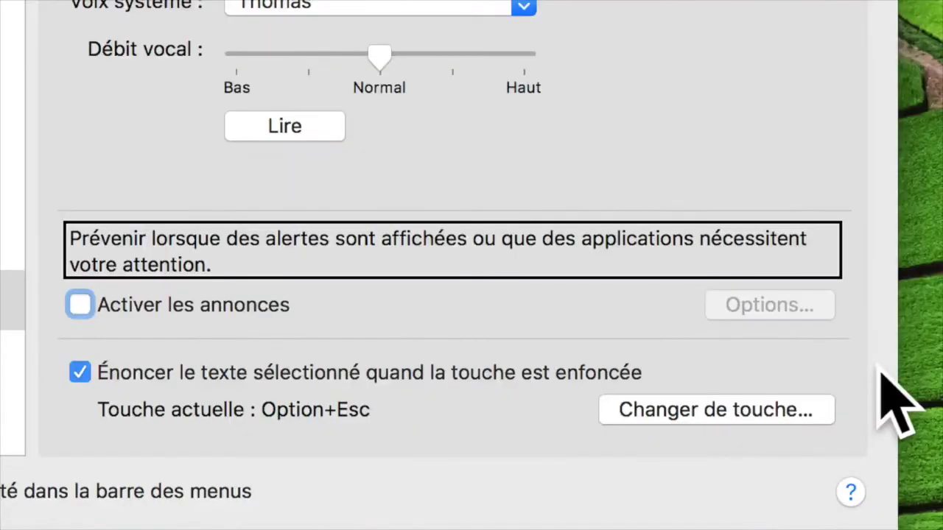
key("shift+Tab")
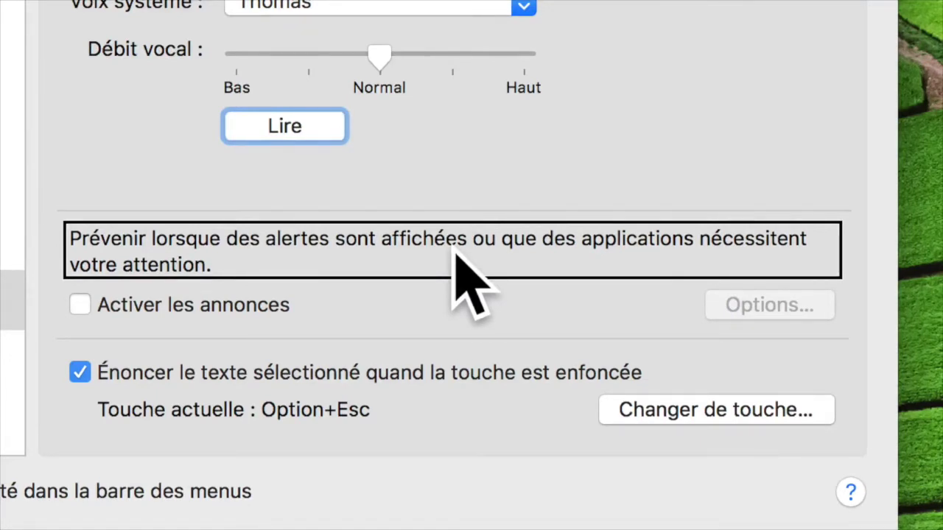
key("ctrl+alt+Right")
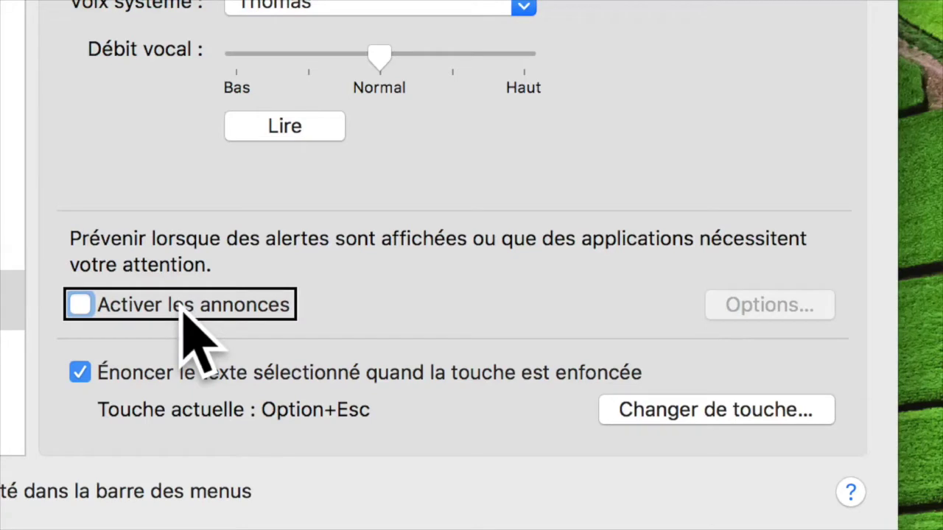
key("ctrl+alt+space")
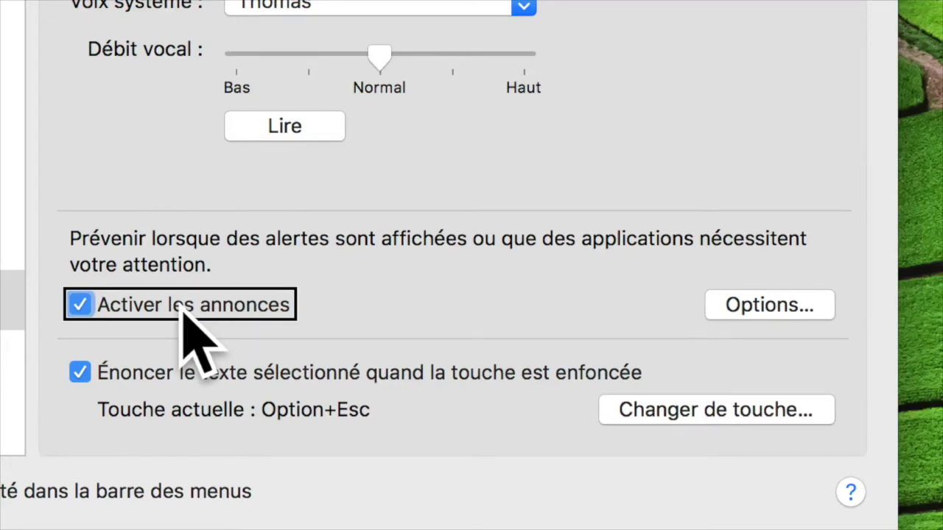
left_click(772, 315)
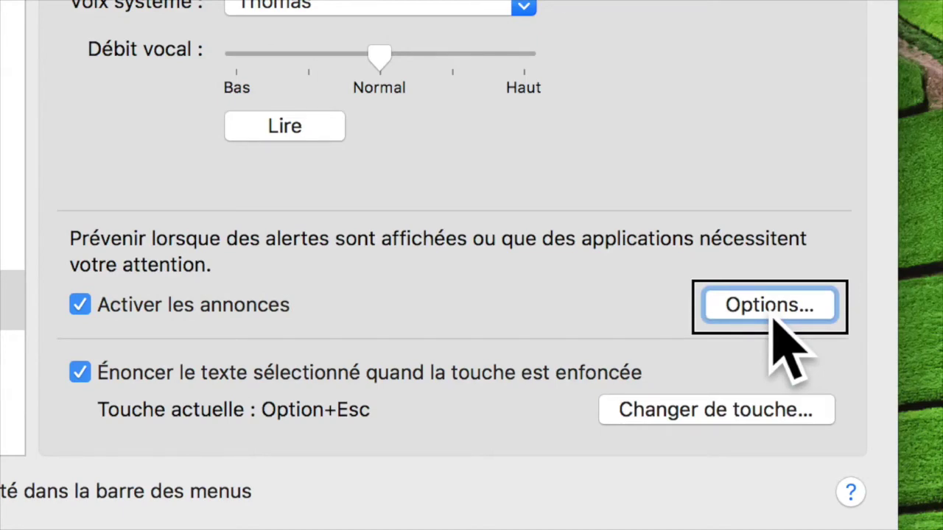
left_click(770, 310)
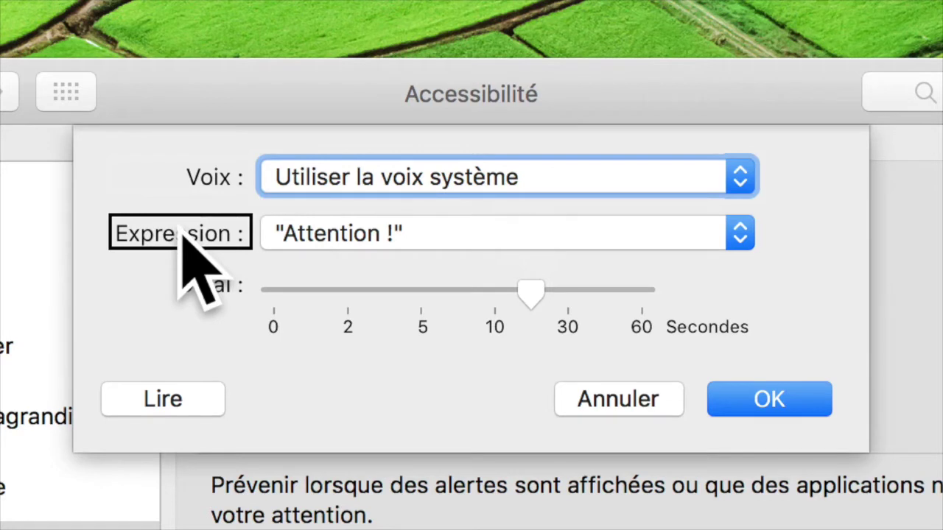
Step: Open the list of alert phrases for editing from the Expression setting and go through its entries
key("Tab")
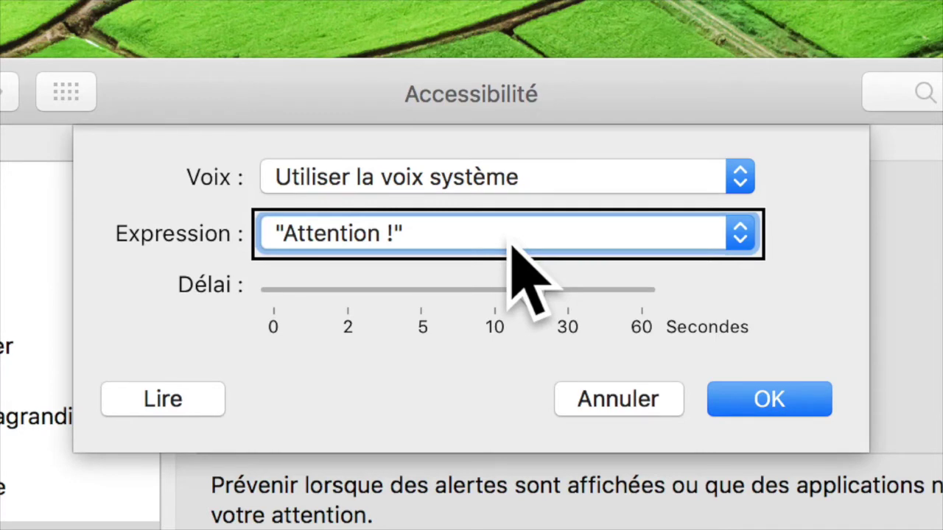
left_click(513, 248)
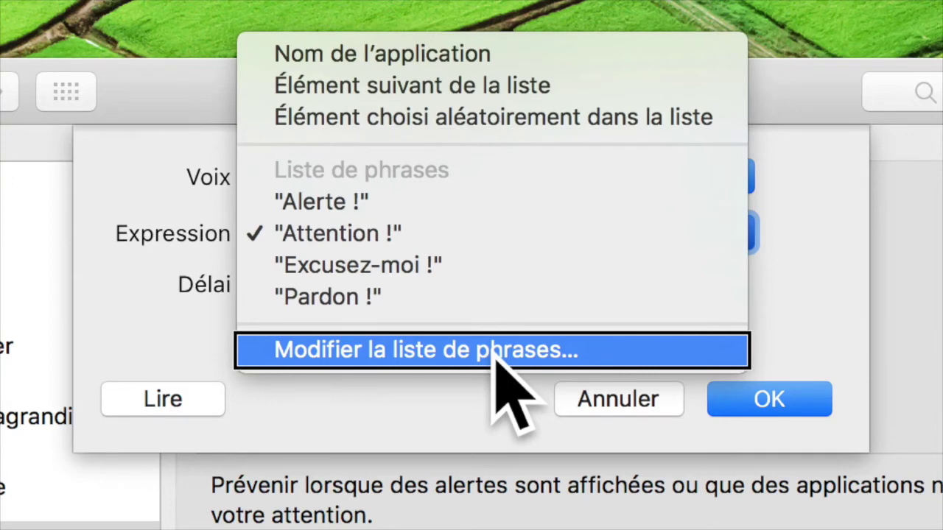
left_click(494, 350)
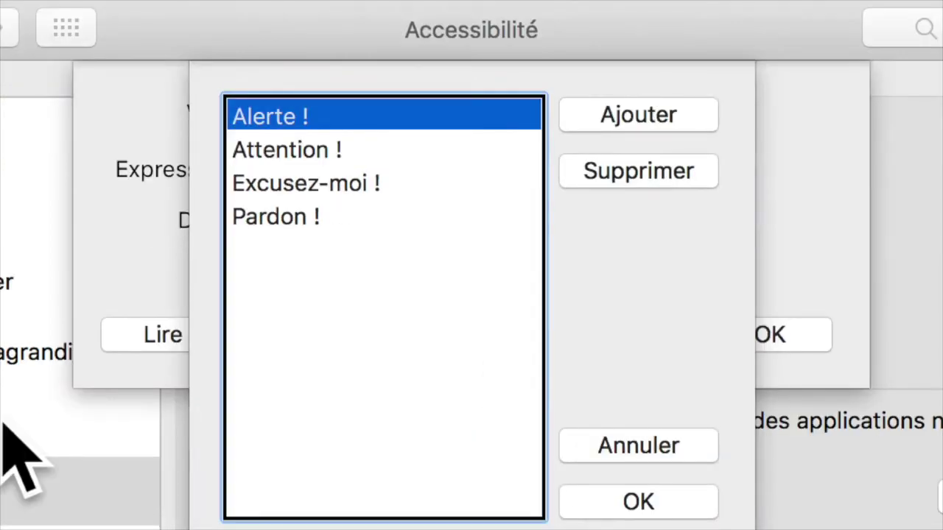
key("Down")
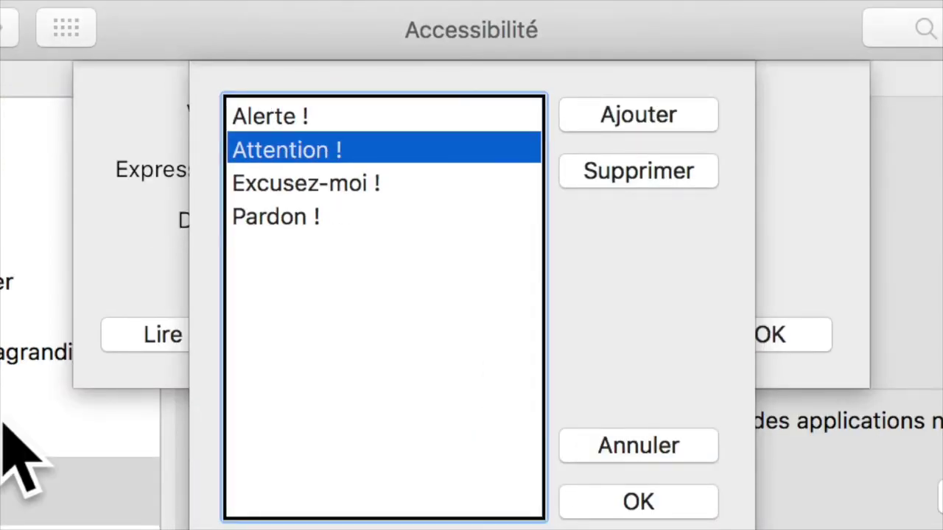
key("Up")
key("Down")
key("Down")
key("Down")
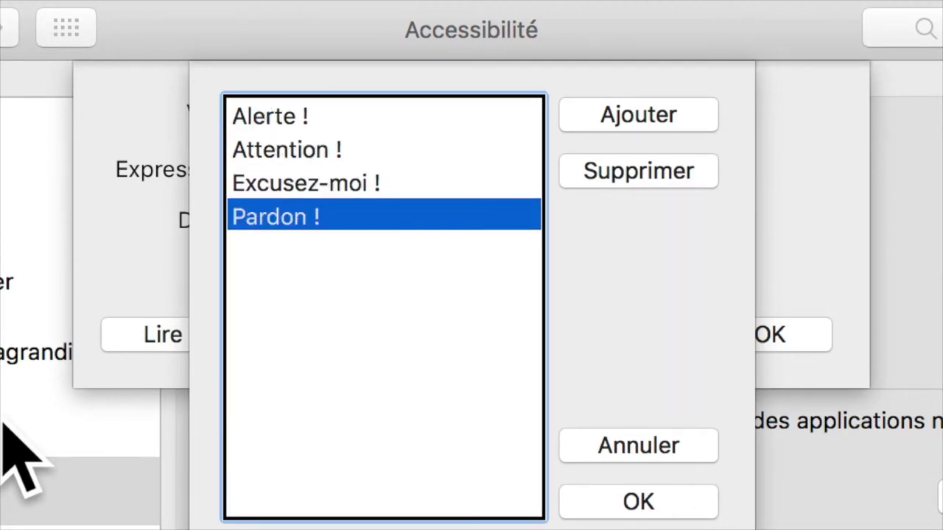
Step: Add the phrase "coucou notification" to the alert phrase list, save the list, and play a sample announcement
double_click(383, 257)
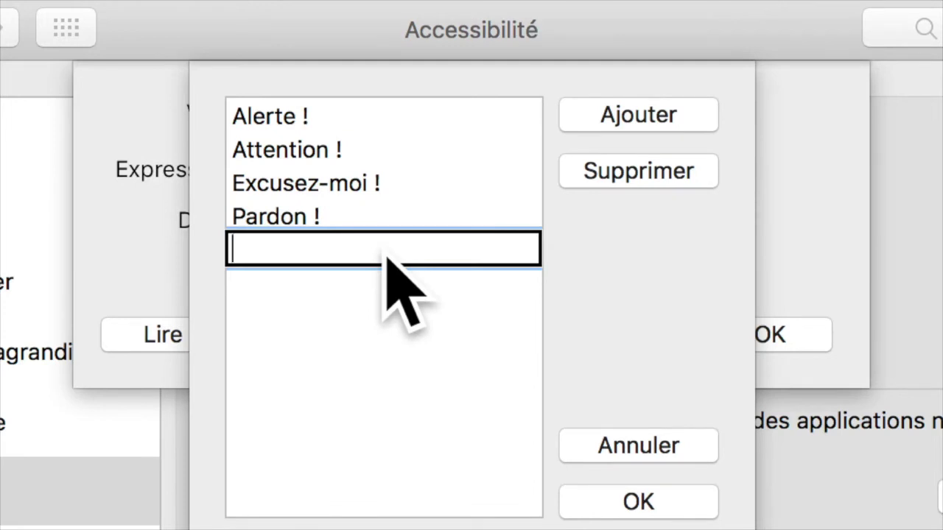
type("coucou not")
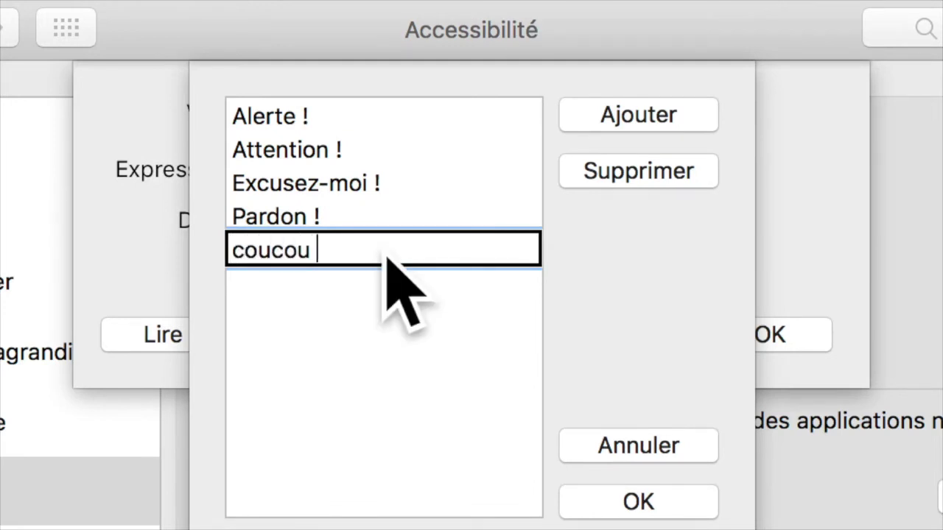
type("ification")
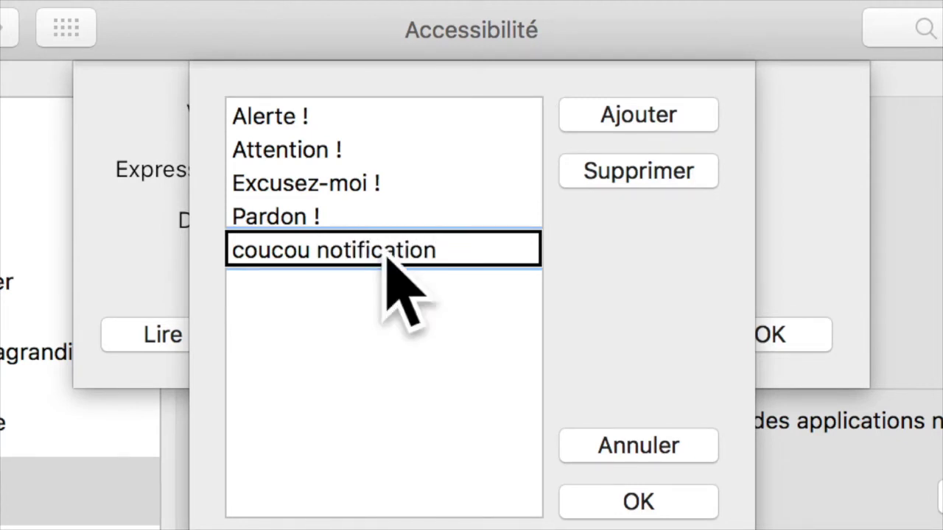
key("Return")
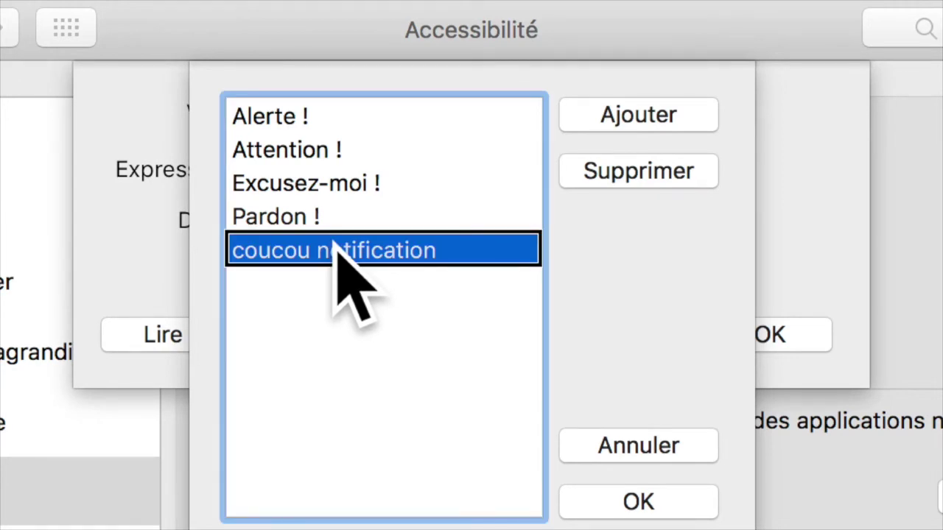
left_click(638, 502)
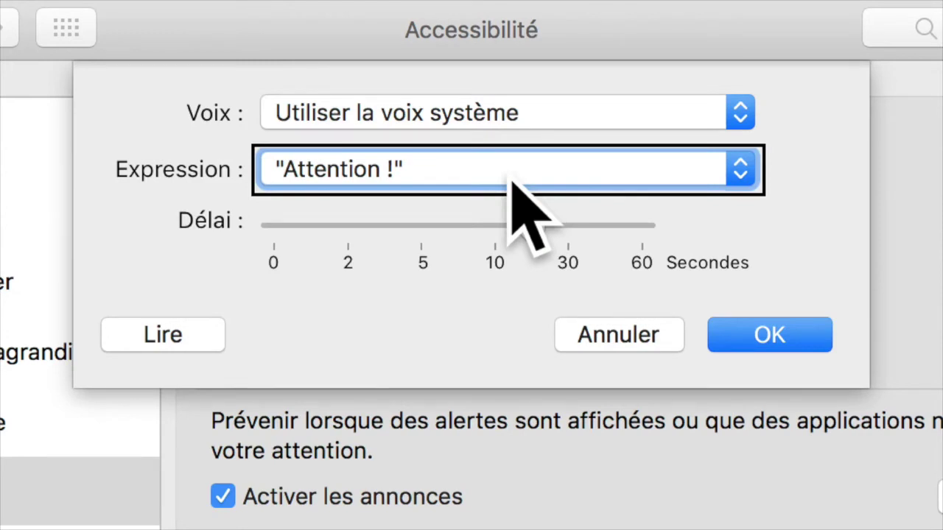
left_click(163, 334)
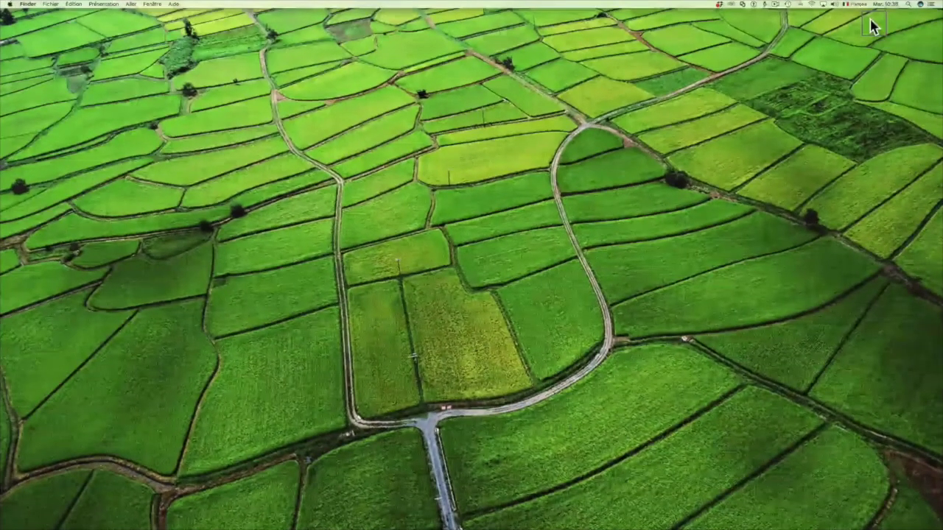
Step: Magnify the screen around the status items and clock in the menu bar
scroll(869, 33, "up", 10)
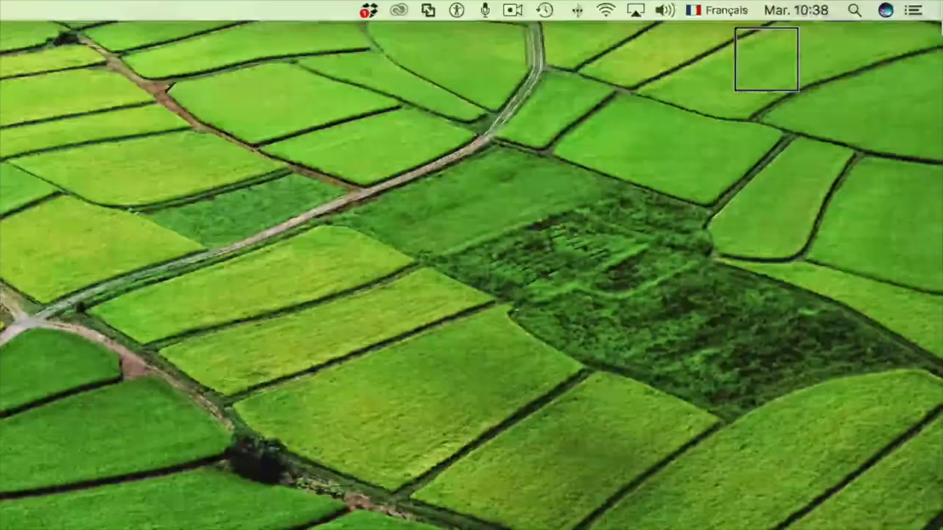